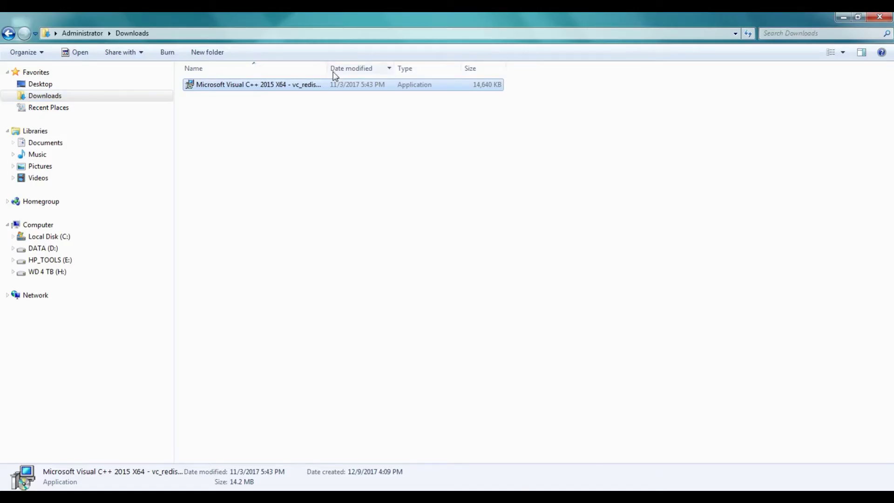
Step: Install the Microsoft Visual C++ 2015 Redistributable (x64) from the Downloads folder, accepting the license terms, and close the finished setup
mouse_move(326, 69)
left_mouse_down()
mouse_move(363, 72)
mouse_move(326, 70)
mouse_move(333, 68)
left_mouse_up()
right_click(295, 88)
left_click(319, 104)
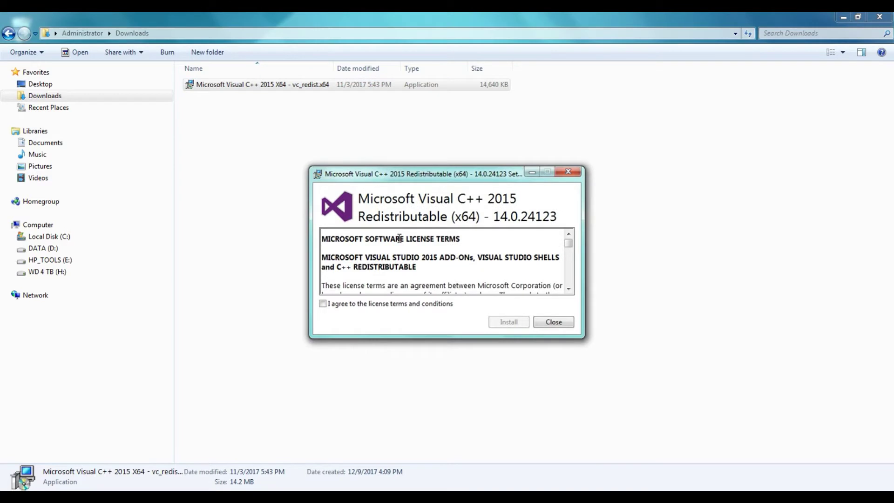
left_click(324, 303)
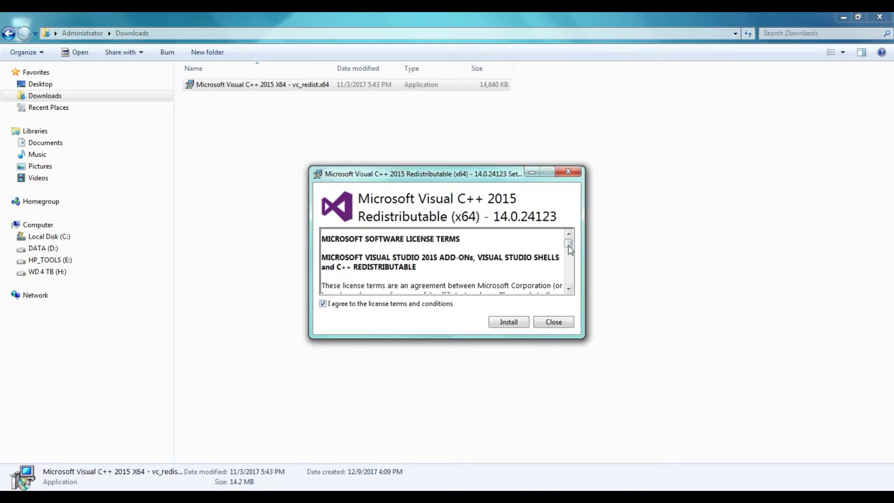
left_click_drag(569, 243, 569, 288)
left_click(508, 322)
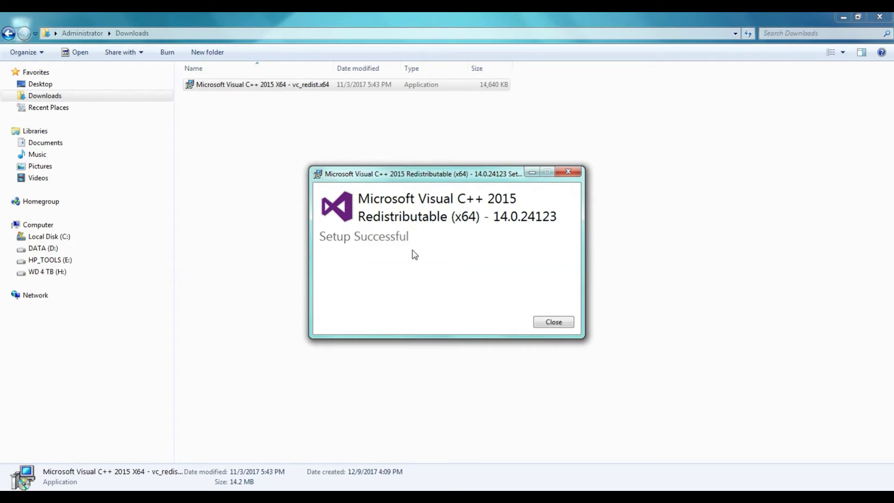
left_click(555, 323)
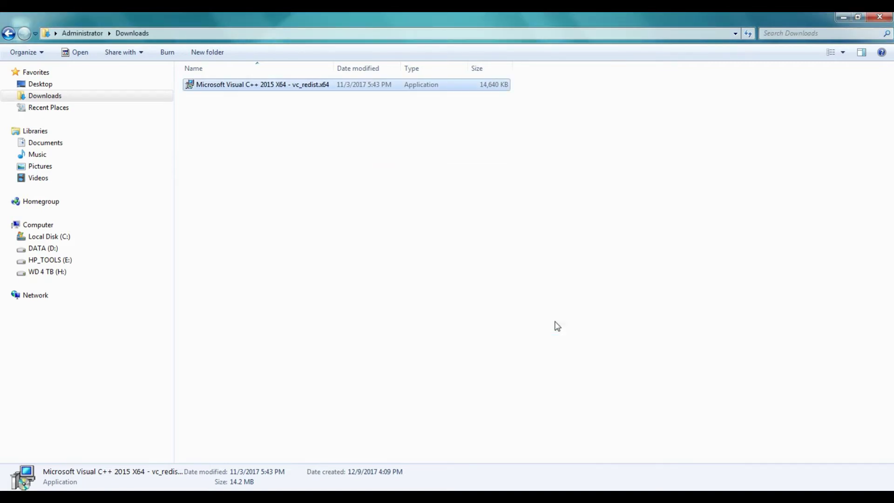
Step: Launch Dolphin from the desktop and check its menus and game-loading dialog without loading a file
left_click(846, 17)
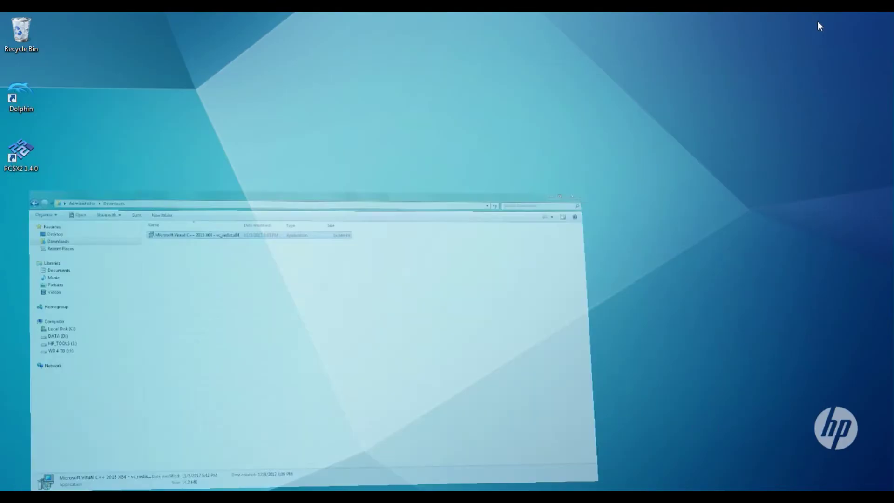
double_click(32, 83)
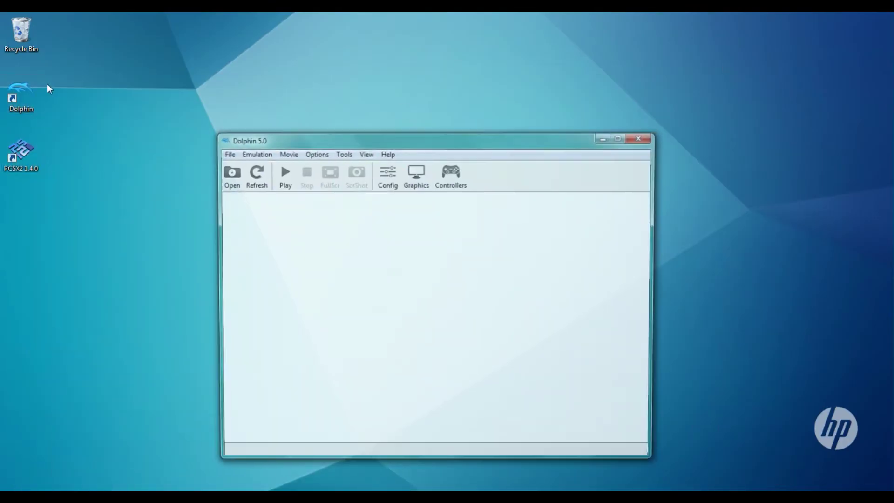
left_click_drag(359, 140, 359, 81)
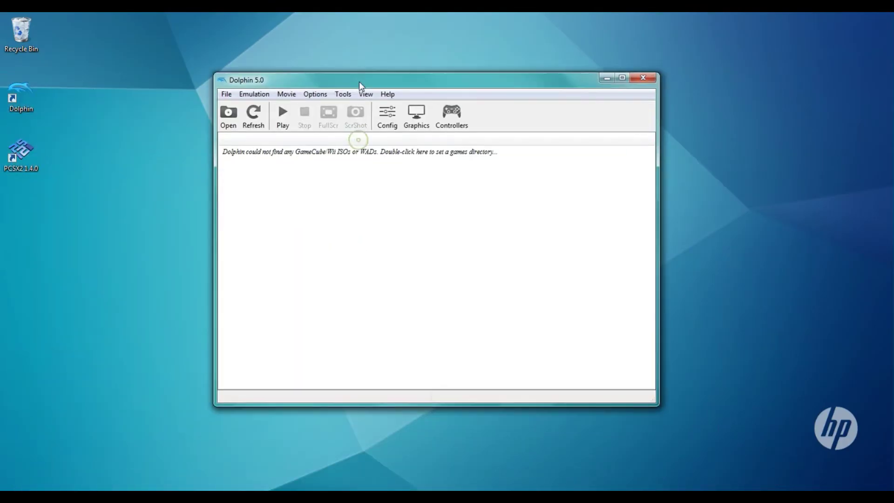
left_click(227, 95)
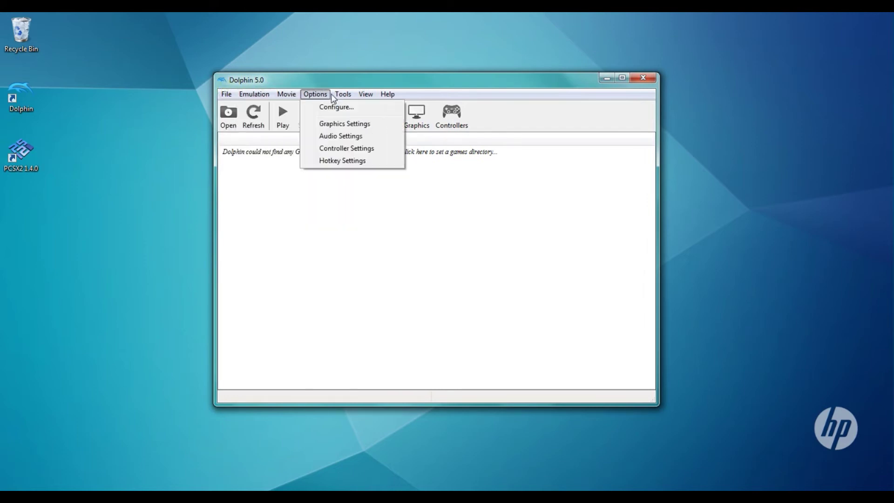
left_click(242, 90)
left_click(228, 120)
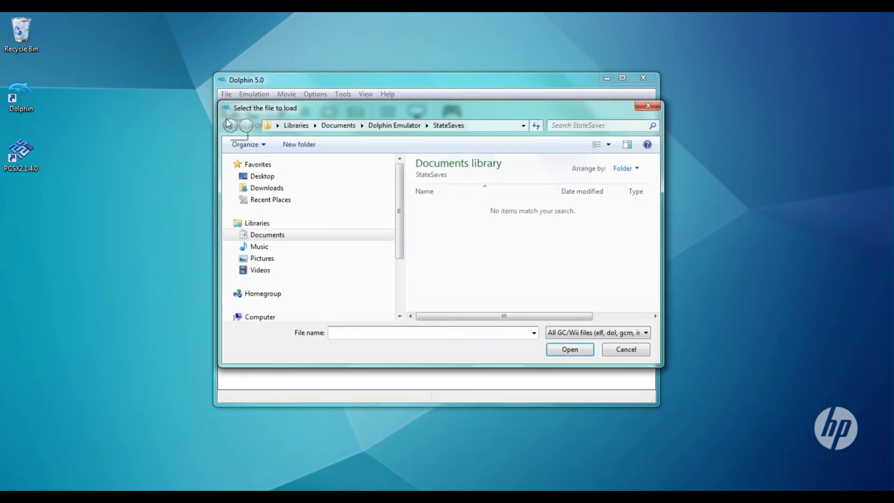
left_click(646, 106)
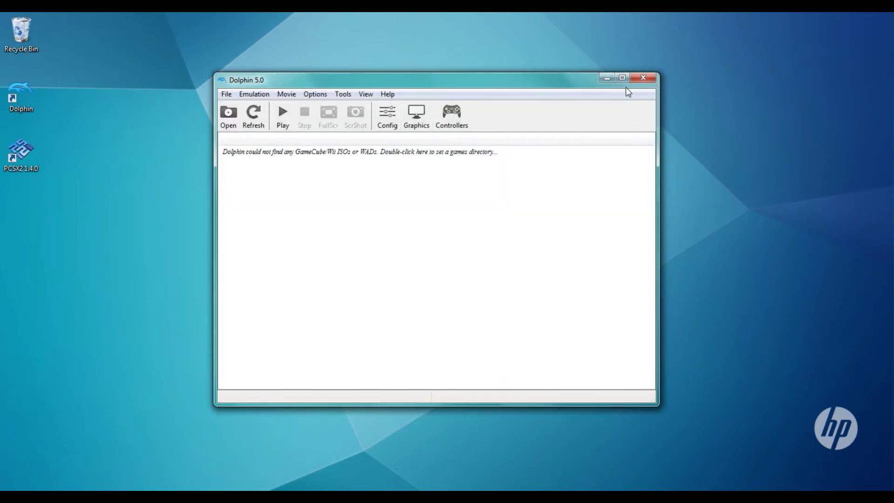
Step: Check Dolphin's controller and graphics settings without changing anything, and exit the emulator
left_click(459, 116)
left_click(520, 56)
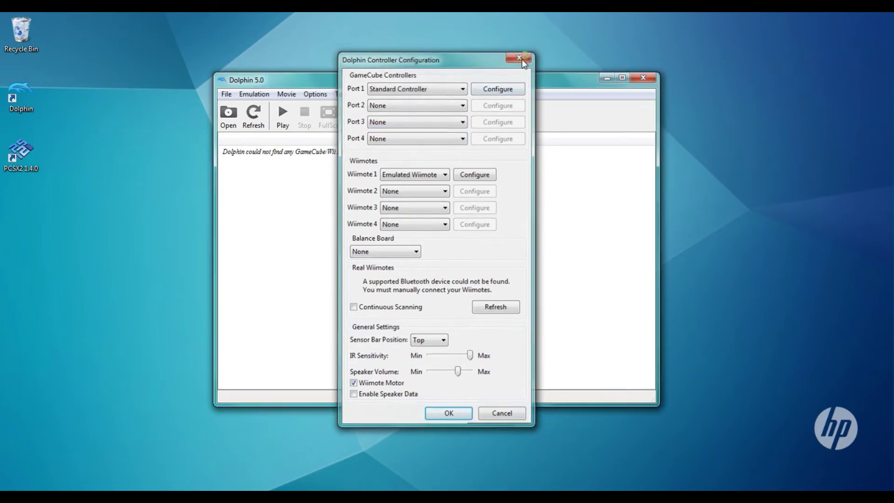
left_click(424, 119)
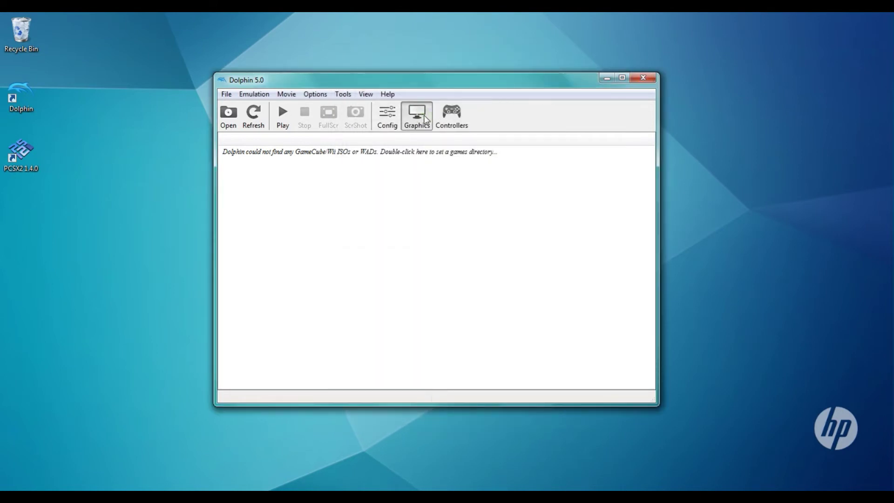
left_click(553, 68)
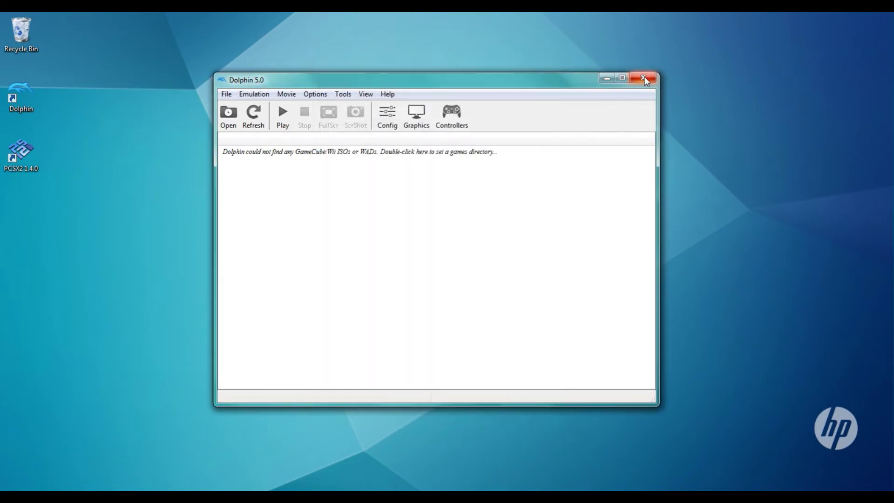
left_click(644, 78)
Step: Try to launch PCSX2 1.4.0 from the desktop and dismiss the system error
double_click(29, 153)
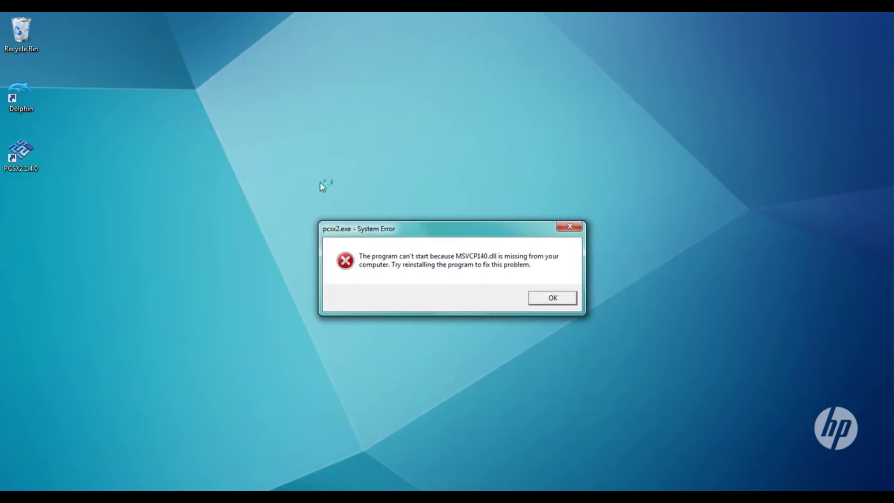
left_click(552, 299)
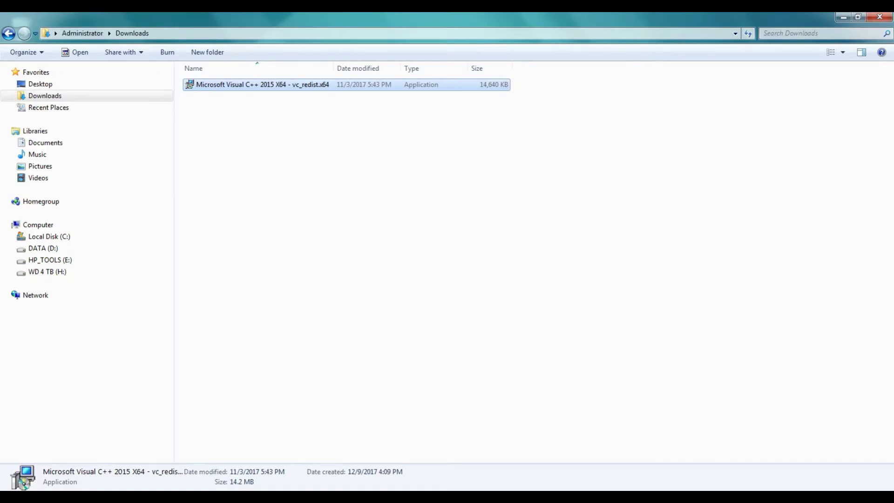
Step: View the computer's system properties in a maximized window to check the Windows system type
left_click(15, 226)
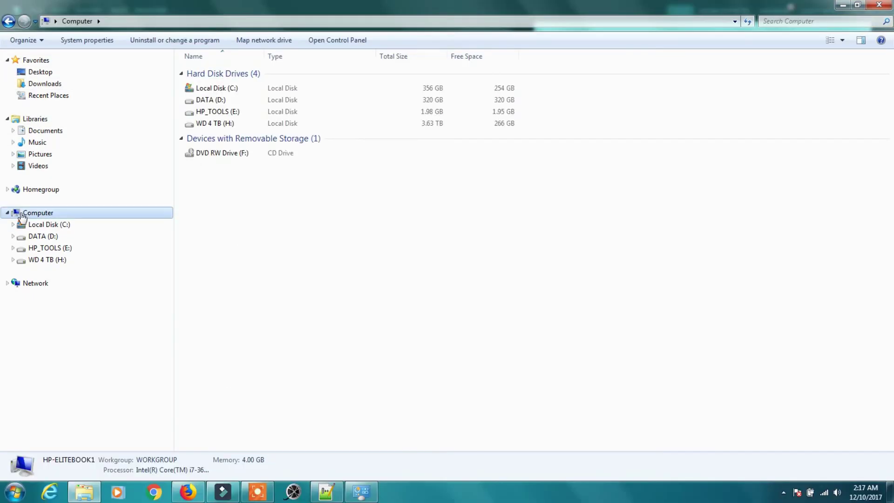
right_click(36, 223)
left_click(92, 352)
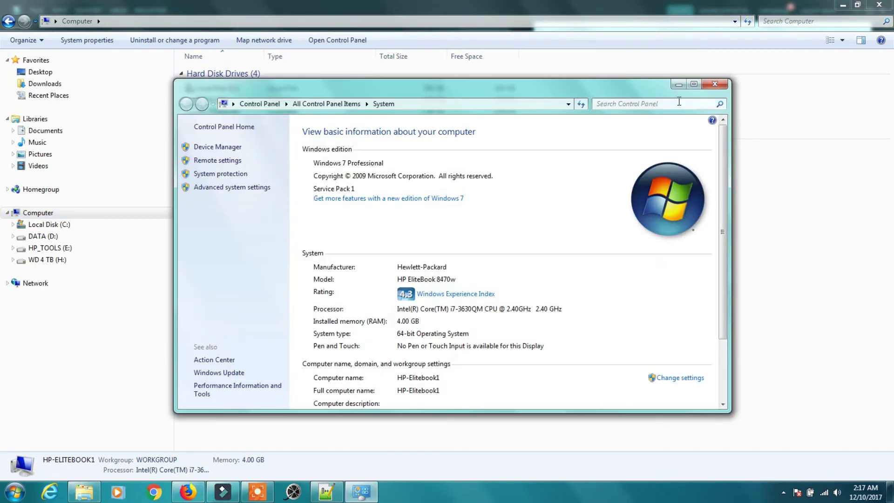
left_click(694, 85)
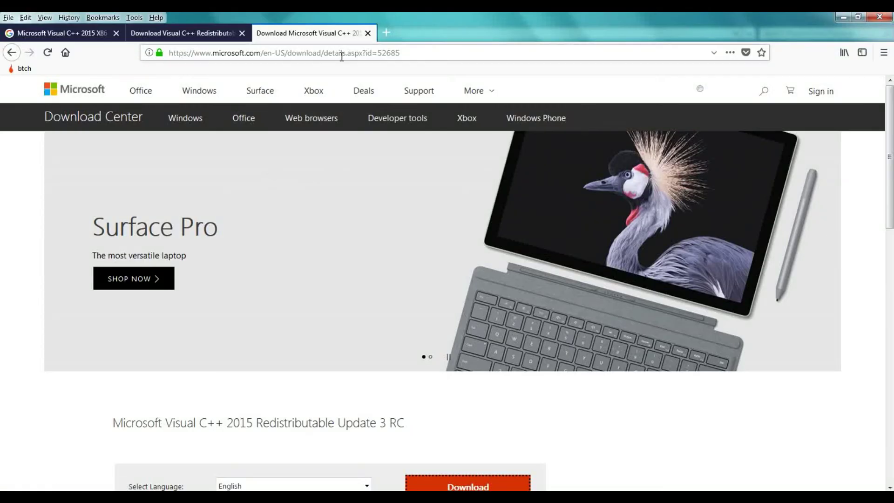
Step: Examine the address, title and file details of Microsoft's Visual C++ 2015 Redistributable Update 3 RC download page
left_click(341, 56)
left_click(405, 52)
left_click(238, 40)
left_click(275, 53)
left_click(275, 53)
left_click(289, 34)
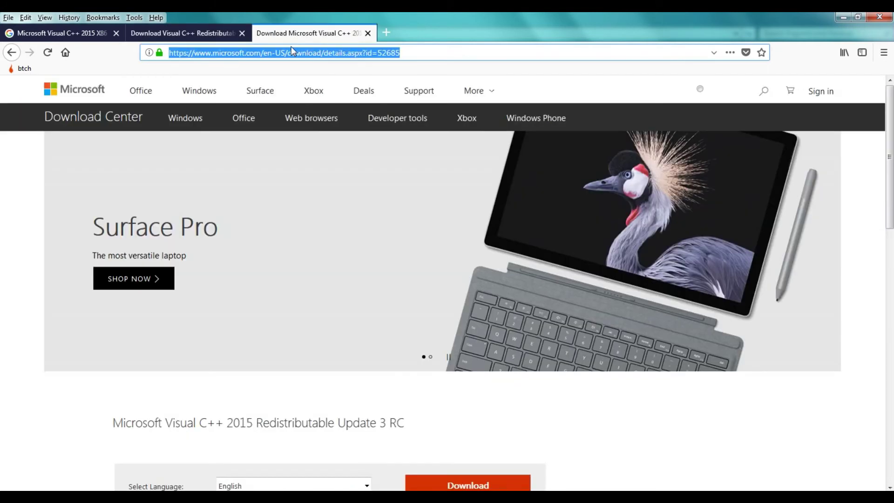
scroll(377, 228, "down", 5)
left_click_drag(403, 171, 130, 167)
left_click(206, 180)
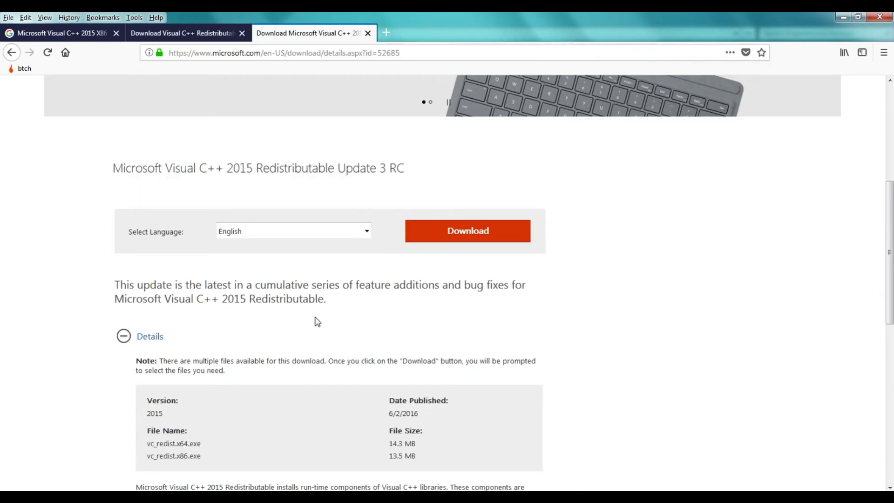
scroll(314, 320, "down", 4)
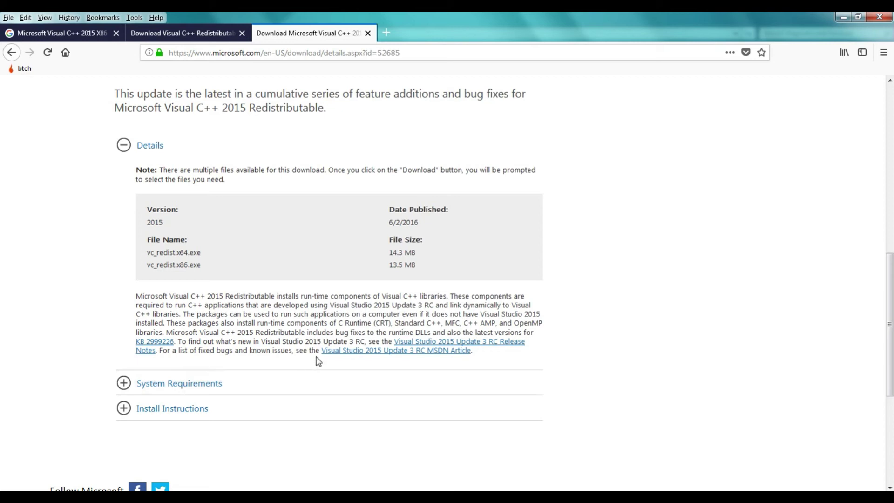
Step: Check which redistributable installer is already in the Downloads folder and return to the download page
mouse_move(194, 496)
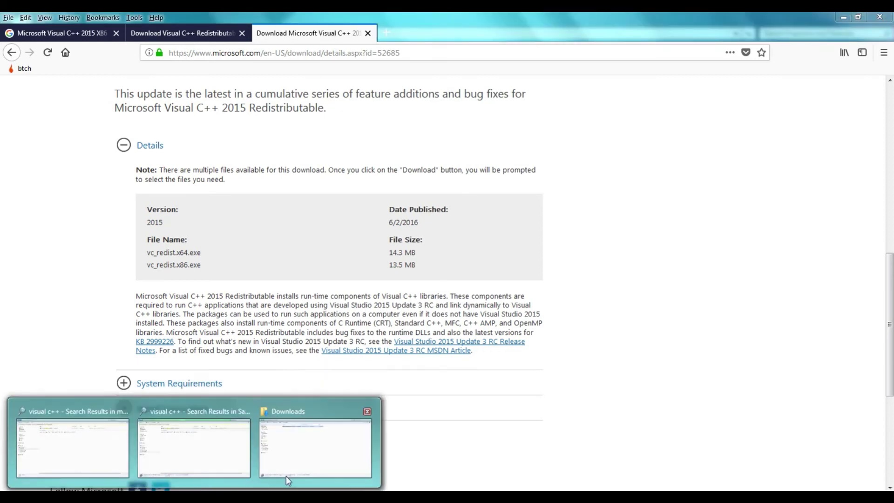
left_click(334, 453)
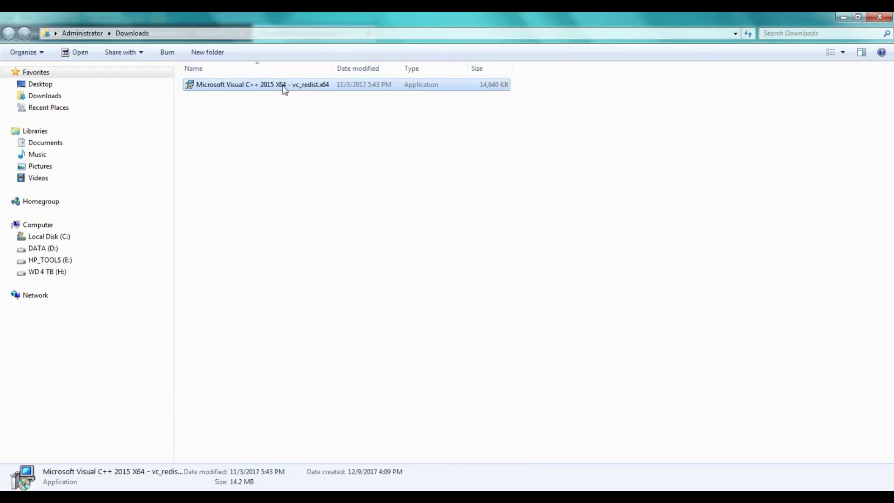
left_click(850, 16)
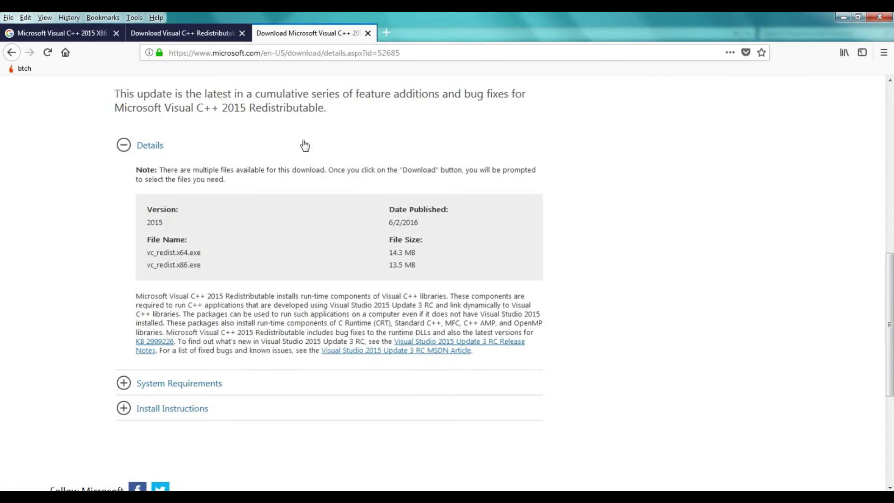
Step: Choose vc_redist.x86.exe as the file to download, comparing it with the installer in the Downloads folder
scroll(408, 321, "up", 7)
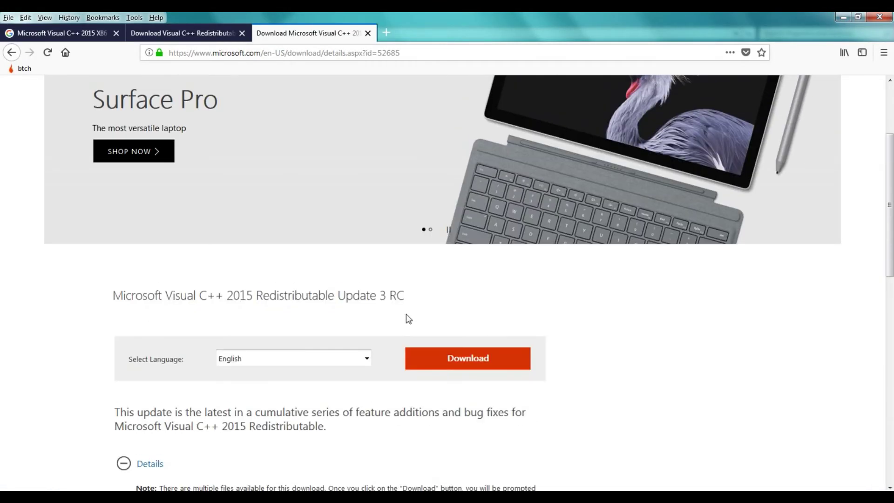
left_click(472, 360)
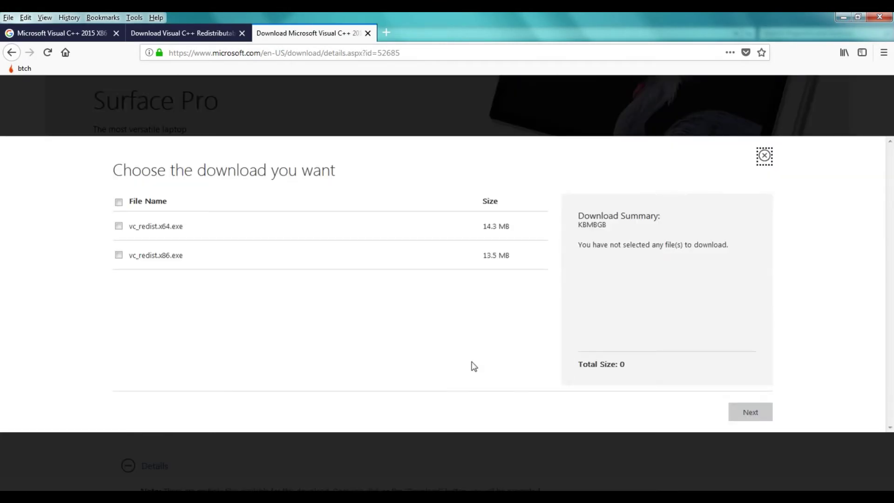
left_click(119, 255)
left_click_drag(184, 256, 136, 256)
left_click(165, 227)
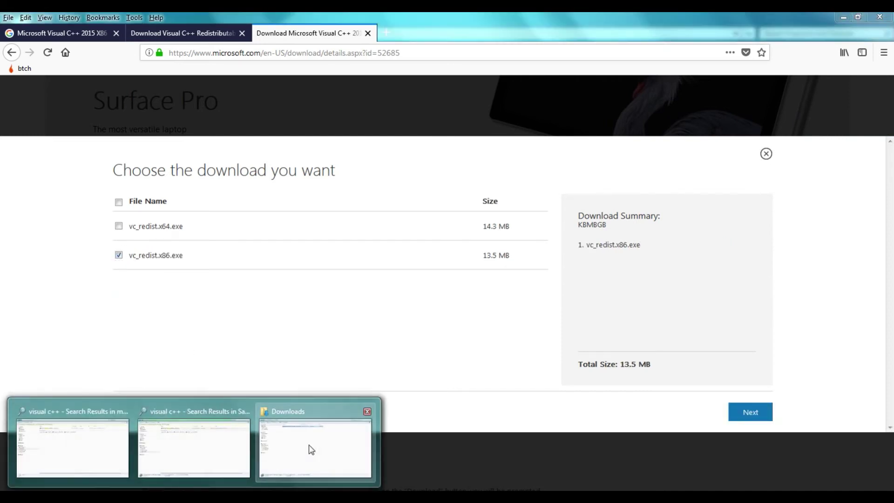
left_click(309, 449)
left_click(843, 17)
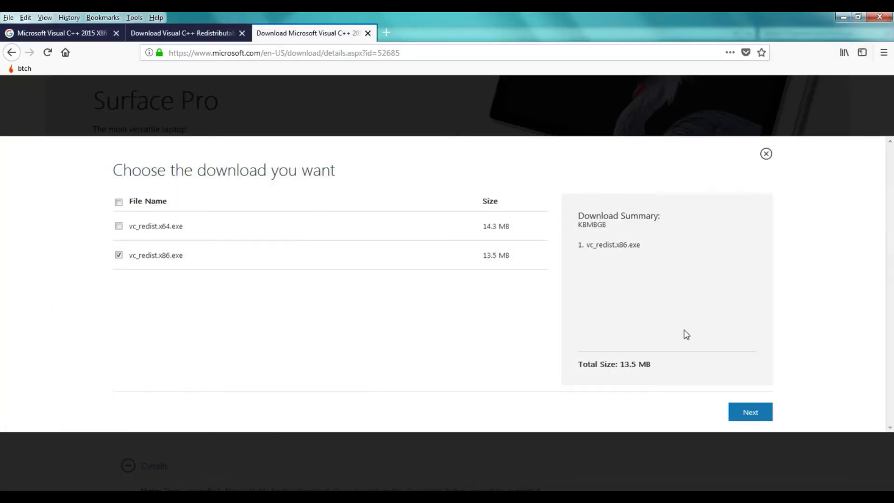
Step: Start the download of vc_redist.x86.exe and save the file
left_click(750, 414)
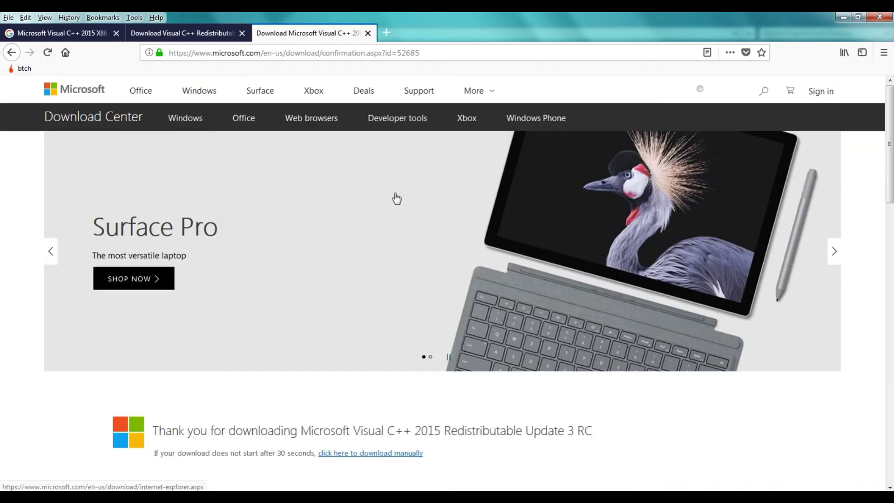
scroll(348, 161, "down", 6)
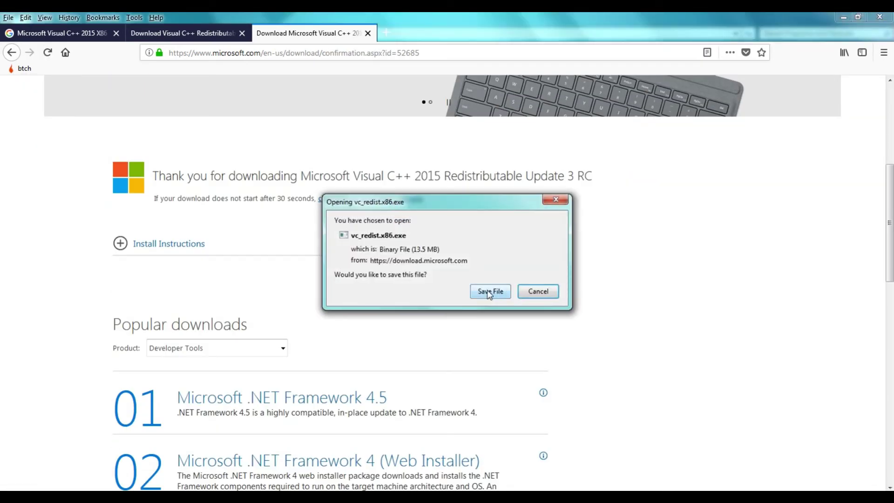
left_click(490, 292)
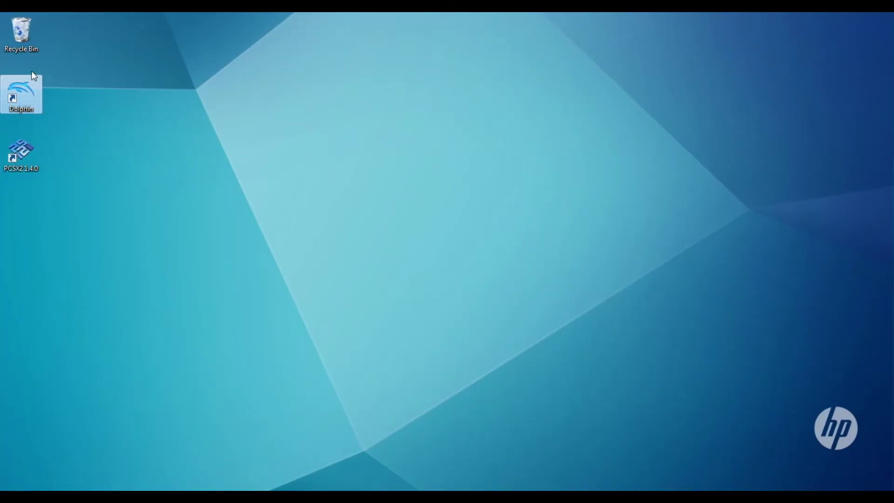
Step: Try again to launch PCSX2 1.4.0 from the desktop and dismiss the system error
double_click(33, 152)
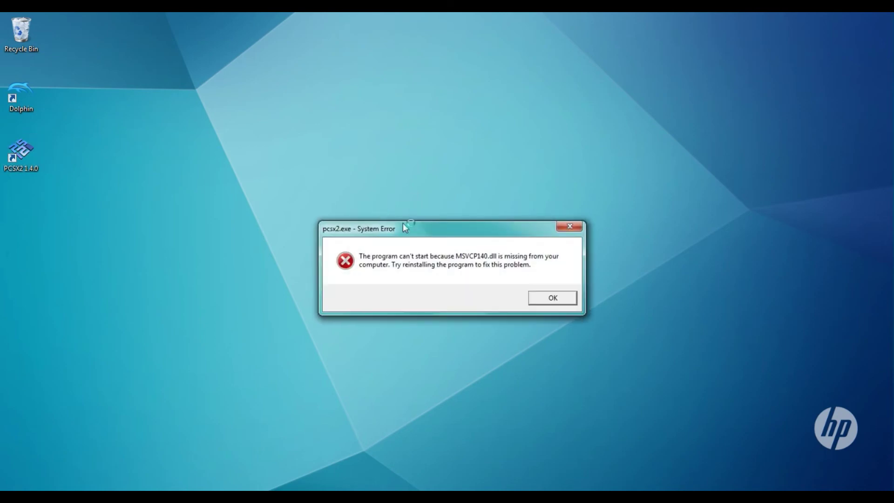
left_click(554, 299)
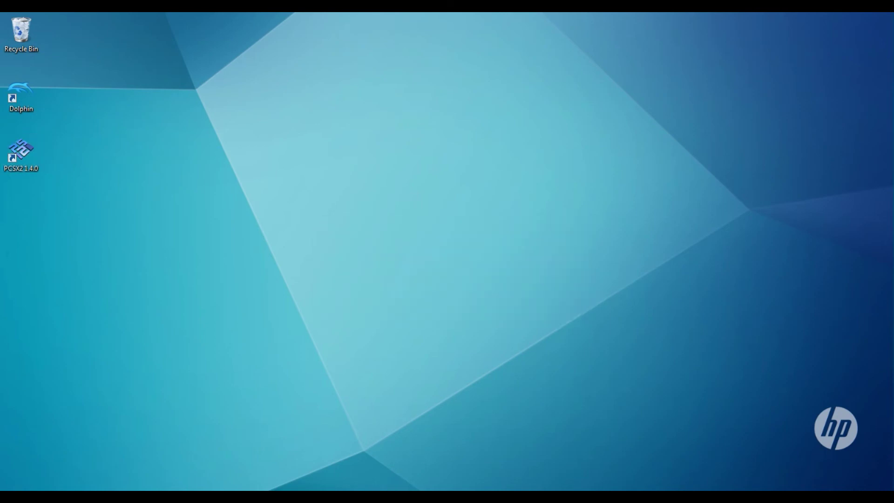
Step: Install the Microsoft Visual C++ 2015 Redistributable (x86) from vc_redist.x86, accepting the license terms, and close the finished setup
left_click(390, 449)
right_click(220, 101)
left_click(275, 116)
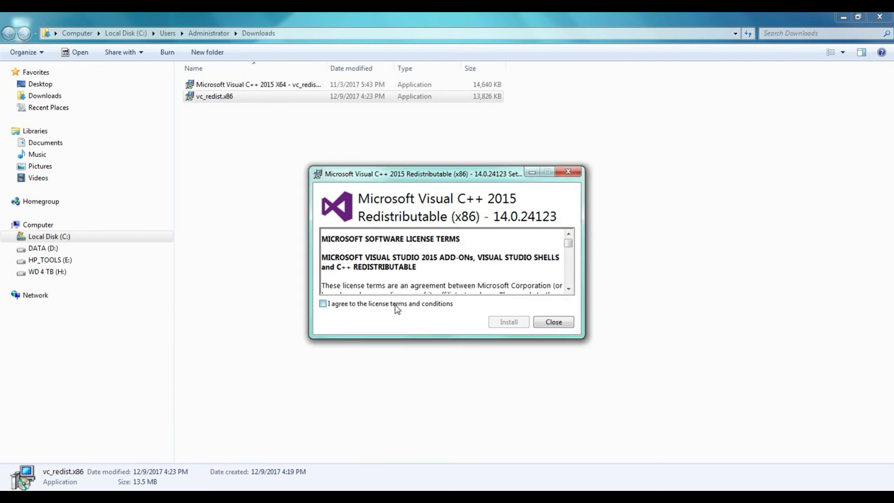
left_click(396, 306)
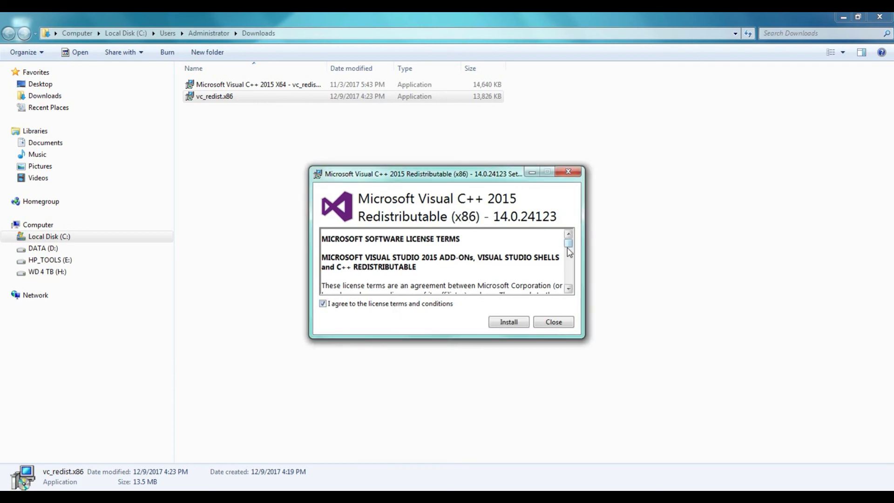
left_click_drag(568, 243, 569, 286)
left_click(519, 323)
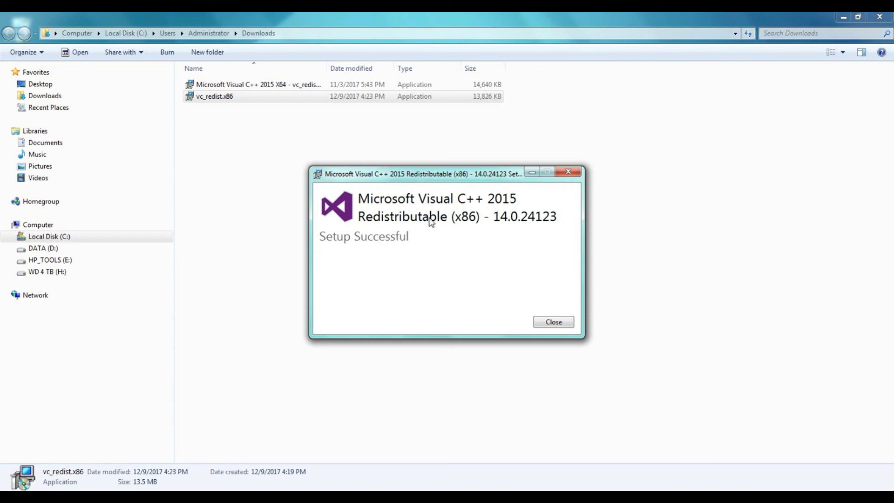
left_click(559, 322)
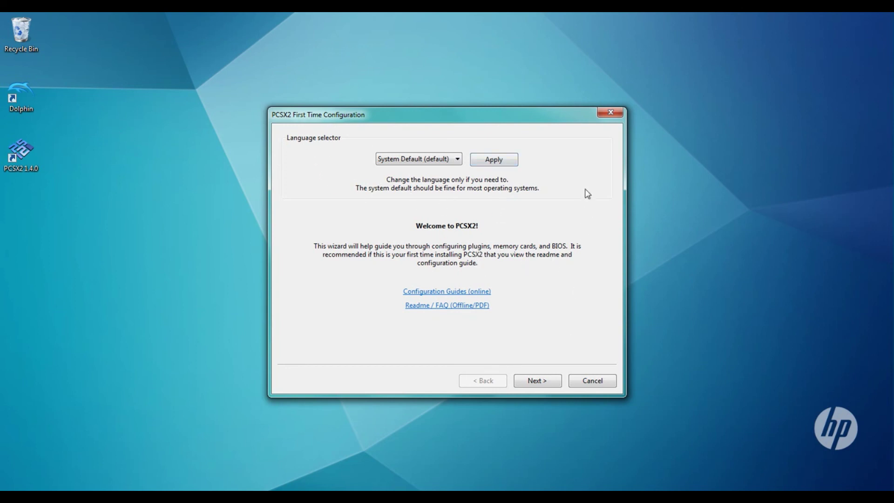
Step: Close the PCSX2 first-time configuration, and test that Dolphin starts before exiting it
left_click(611, 112)
double_click(22, 110)
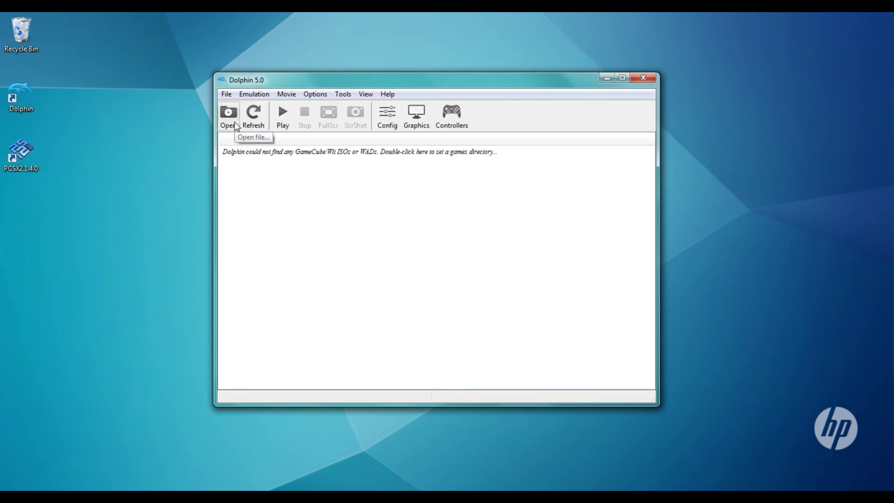
left_click(645, 80)
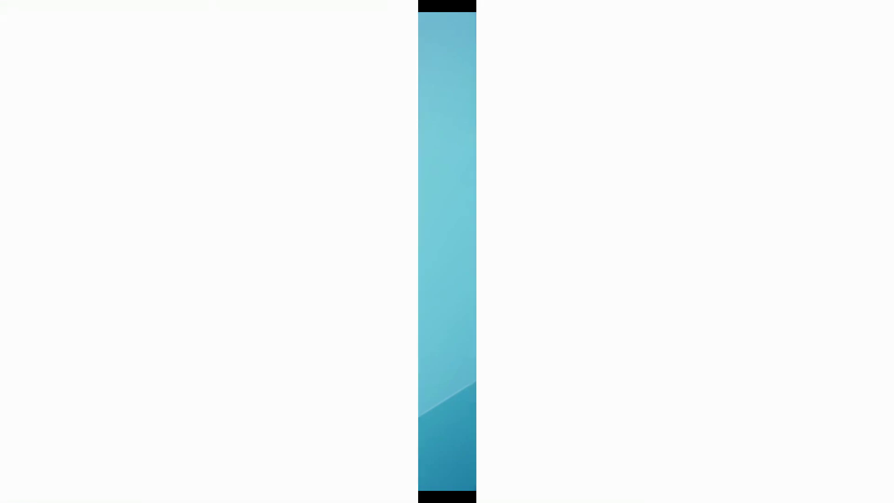